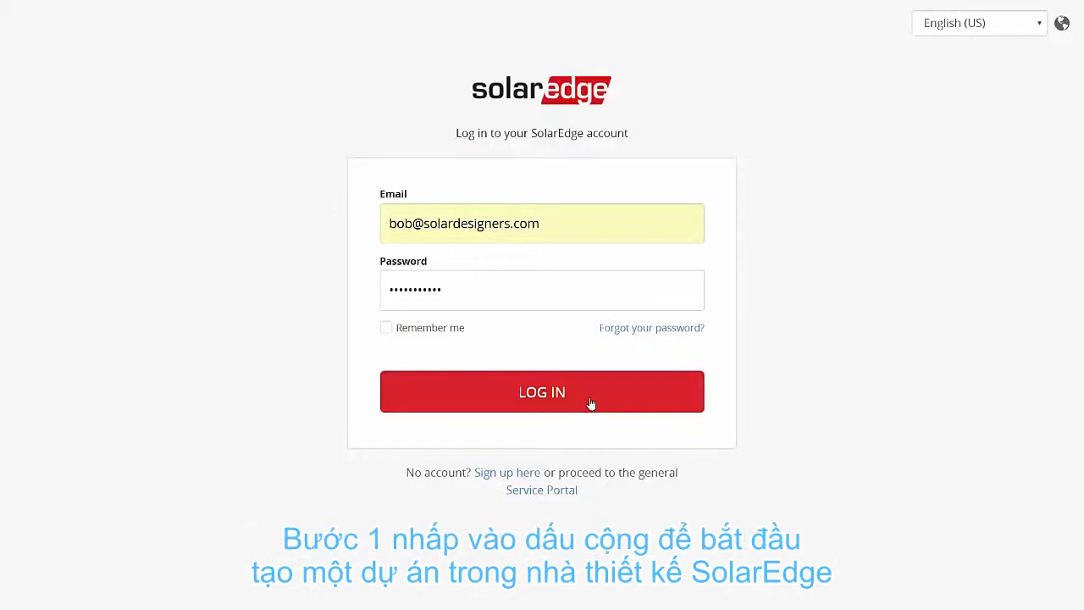
Step: Log in and start a project named New Demo Project, located at the suggested street address in Phoenix
left_click(591, 402)
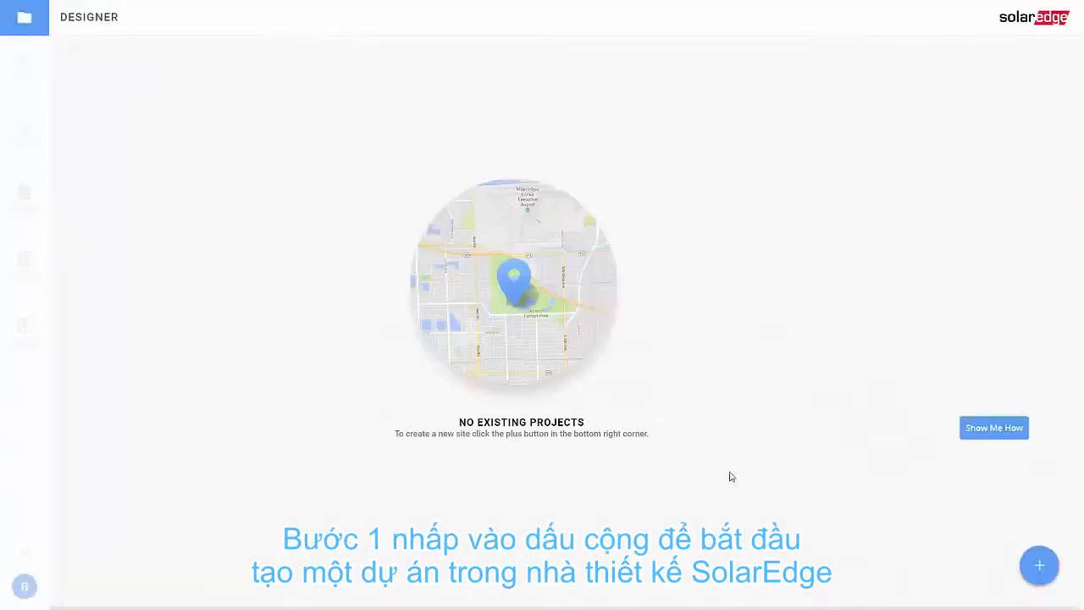
left_click(1037, 566)
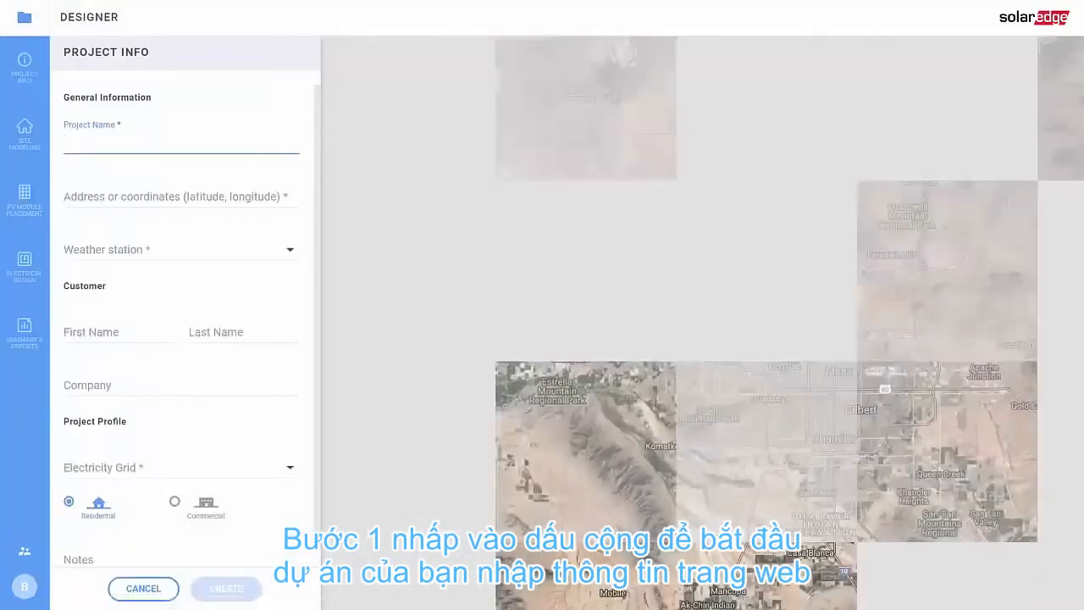
type("New Demo Project")
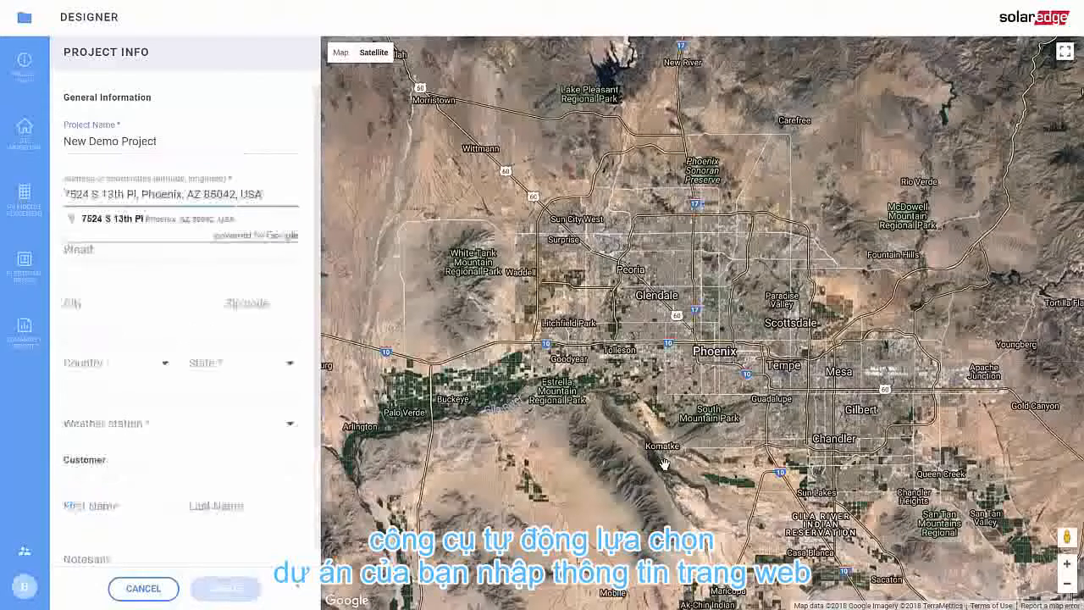
left_click(144, 222)
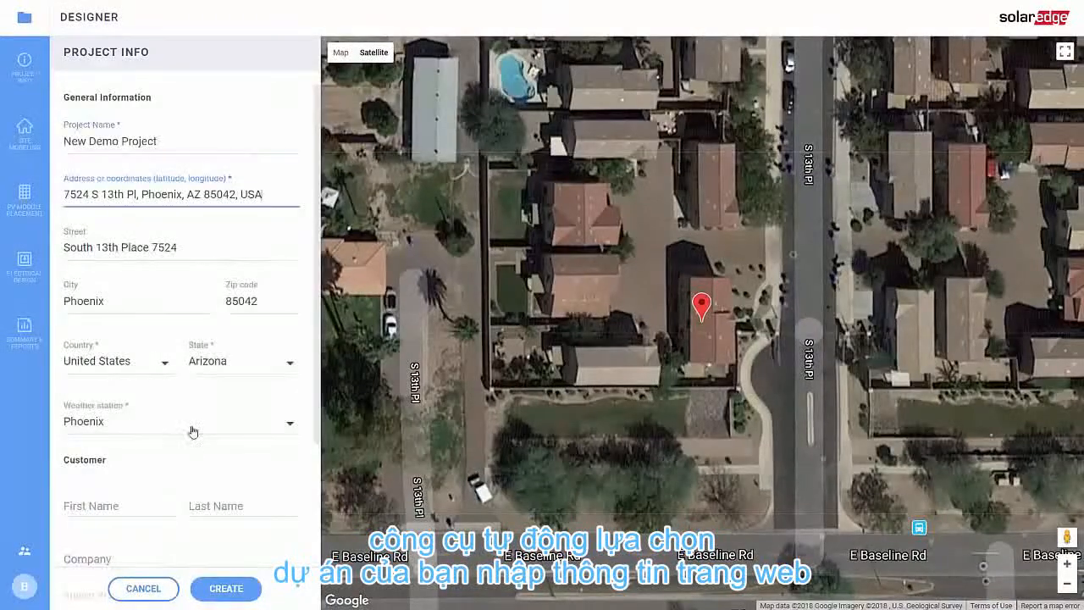
Step: Enter the customer's first and last name in the project information
scroll(170, 356, "down", 1)
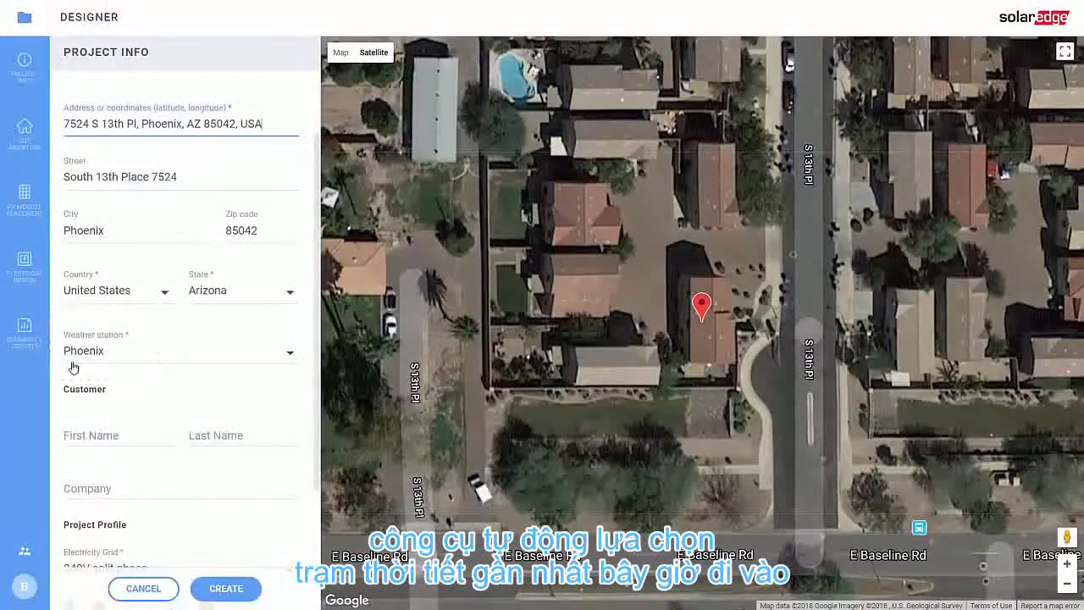
scroll(135, 338, "down", 1)
left_click(126, 362)
type("John")
key("Tab")
type("Smith")
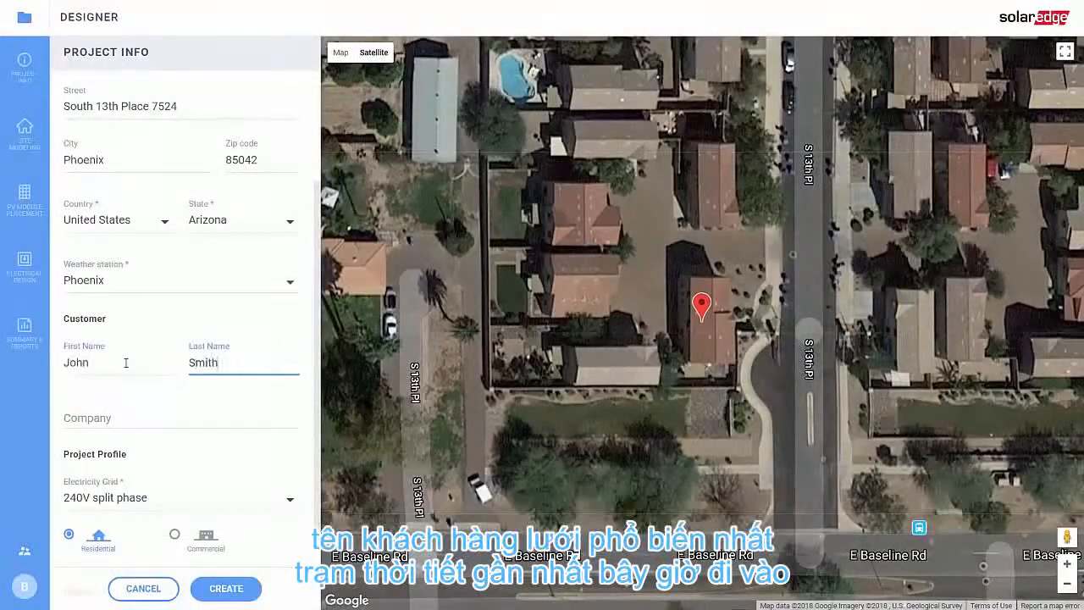
key("Tab")
Step: Choose 240V split phase as the electricity grid and create the residential project
scroll(125, 388, "down", 1)
scroll(126, 389, "down", 1)
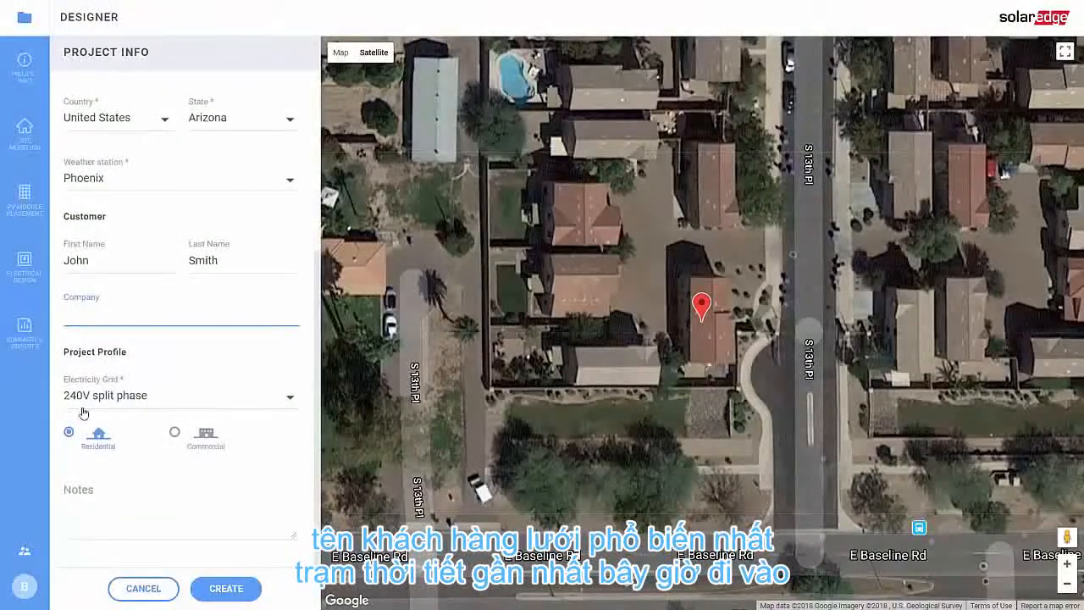
left_click(128, 395)
left_click(118, 422)
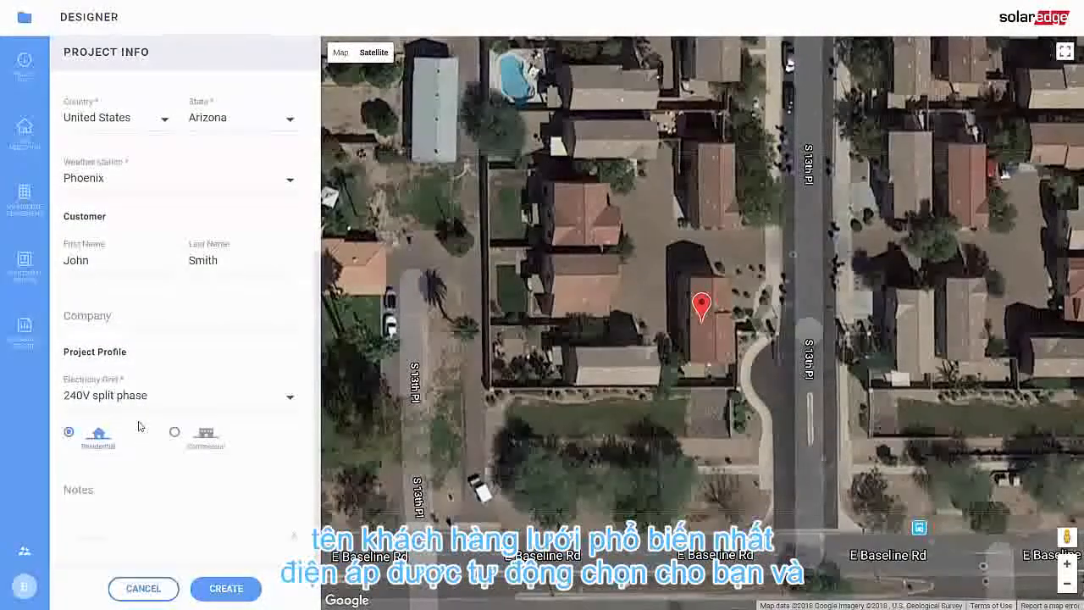
left_click(246, 593)
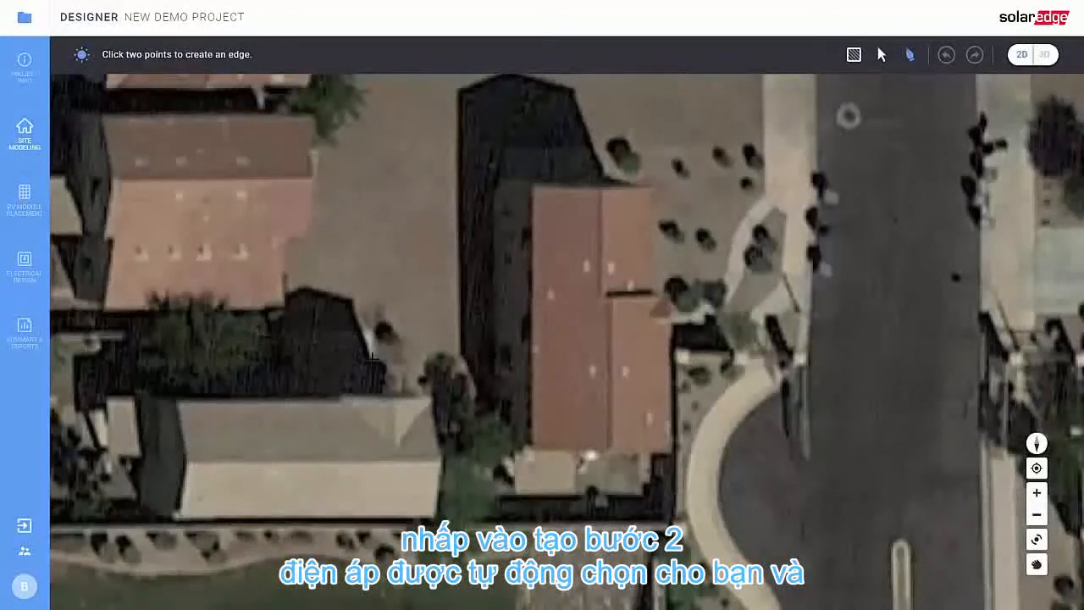
Step: Trace the red roof's stepped outer outline as a closed shape, about 49 ft 9 in long and 25 ft 7 in at its widest
scroll(539, 193, "up", 1)
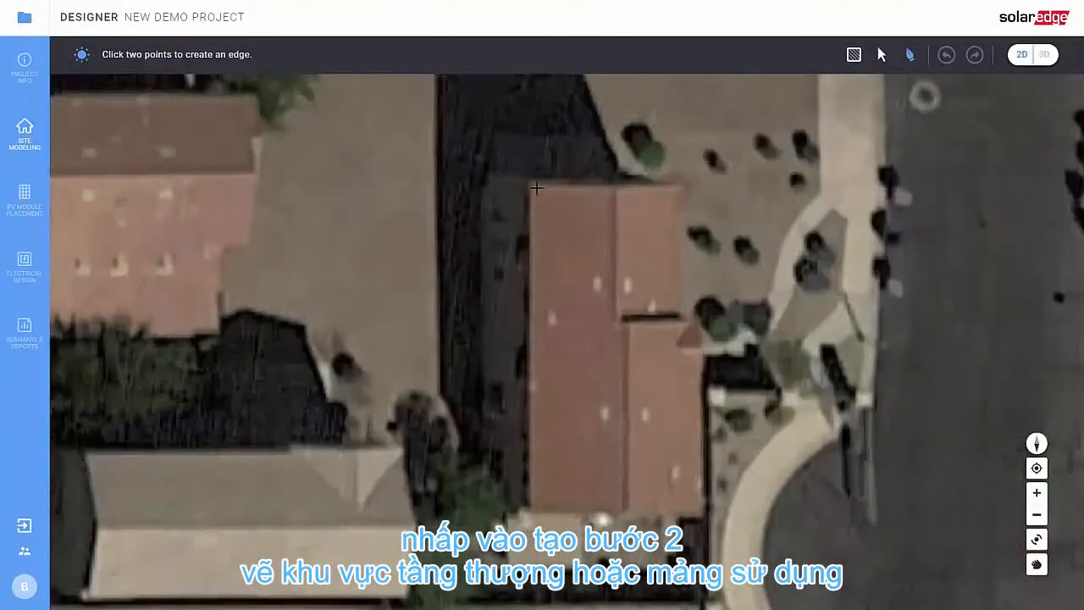
left_click(530, 185)
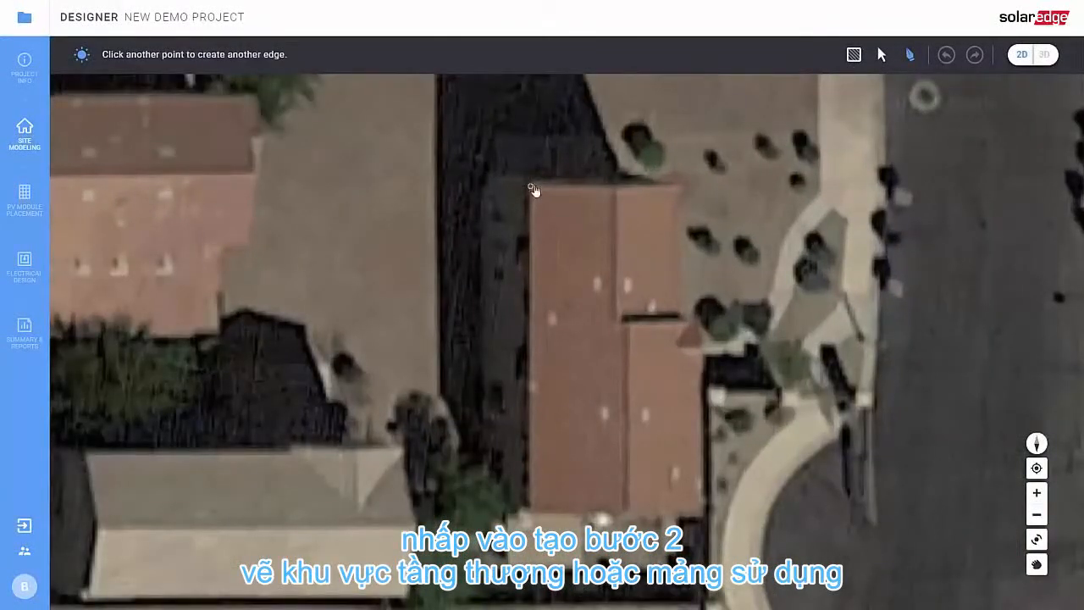
left_click(687, 185)
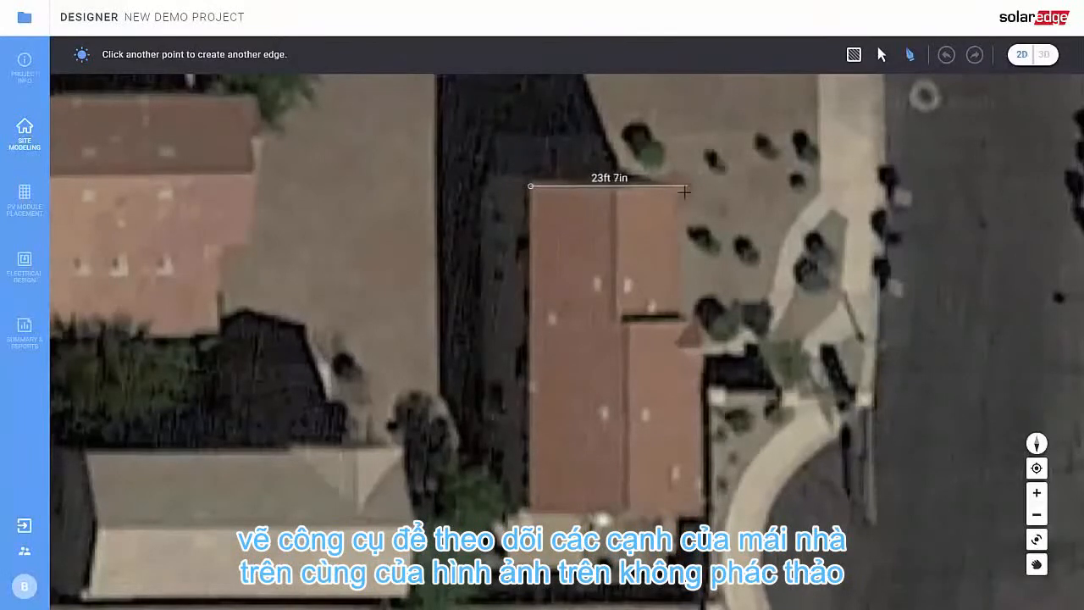
left_click(687, 312)
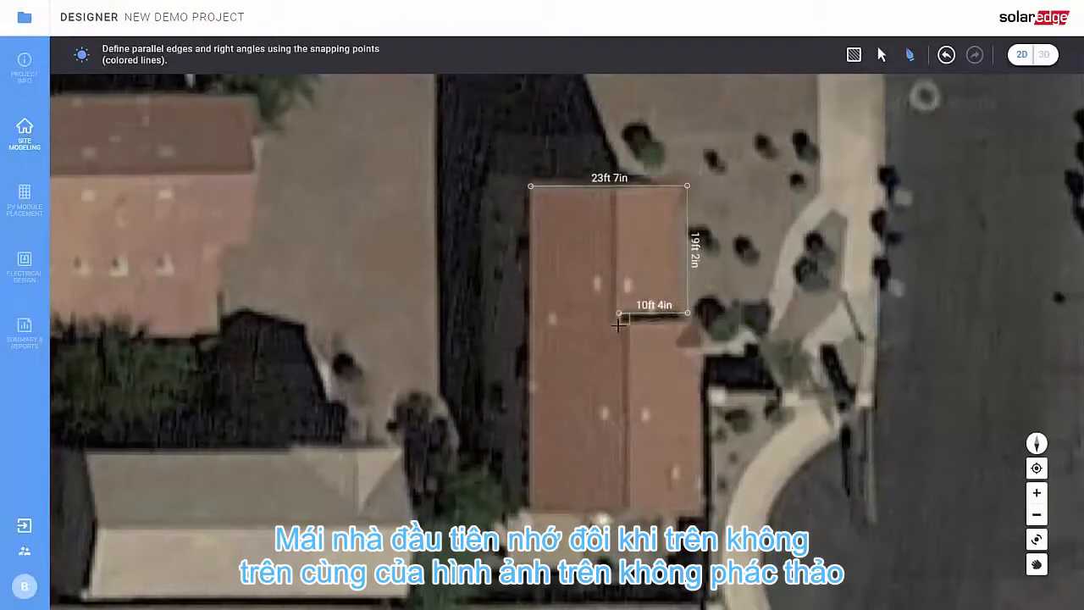
left_click(619, 325)
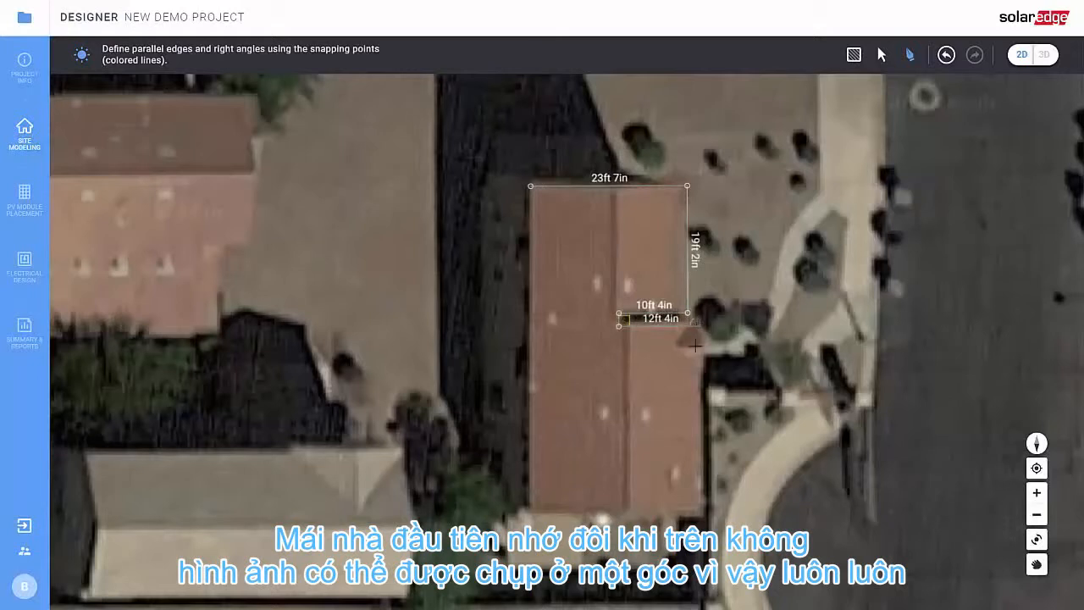
left_click(700, 325)
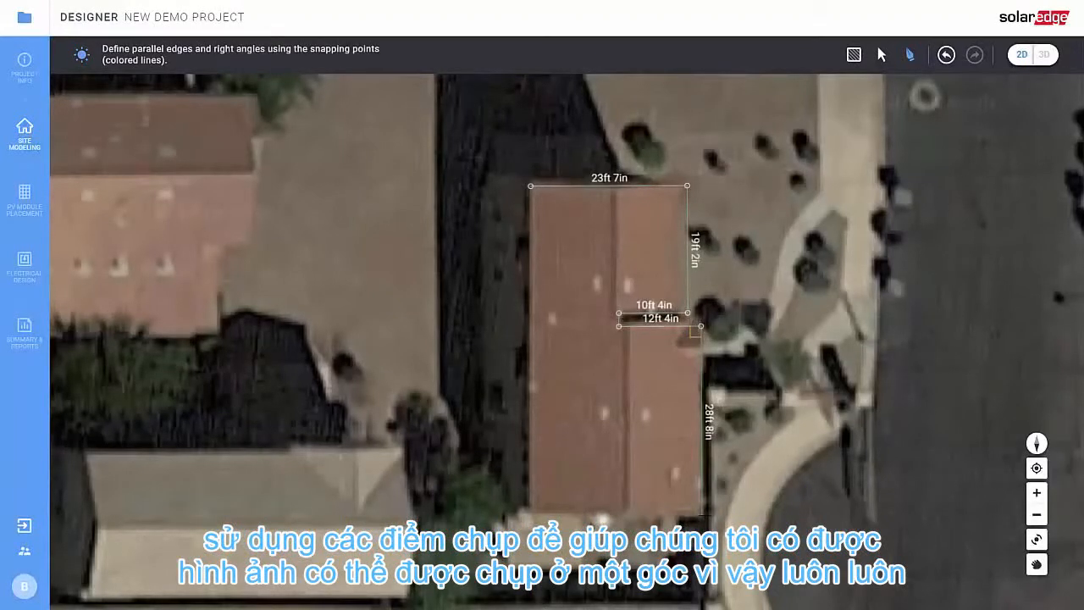
left_click(701, 514)
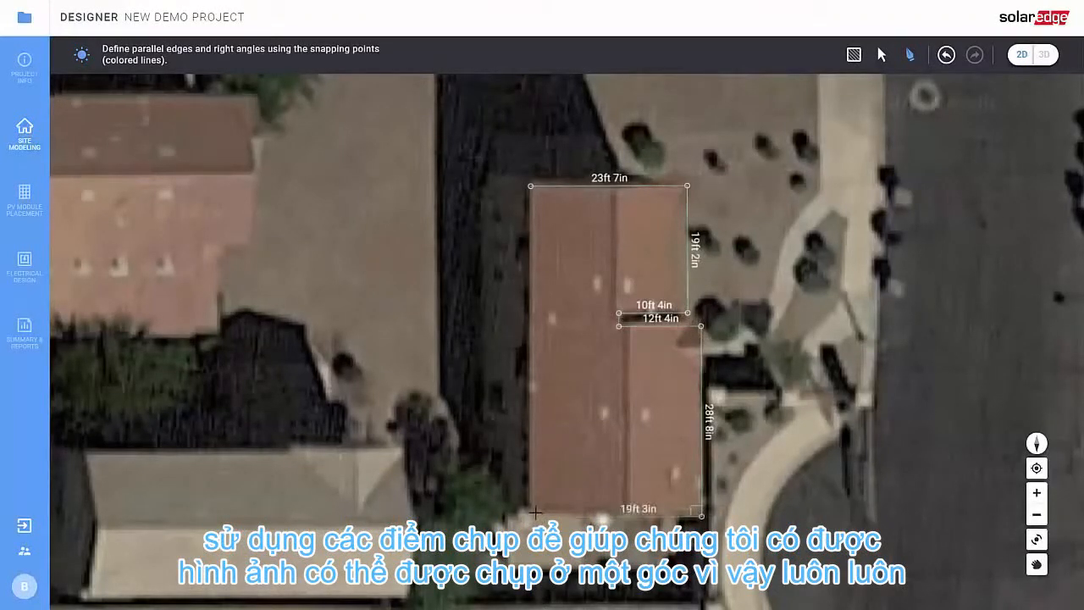
left_click(548, 383)
left_click(531, 187)
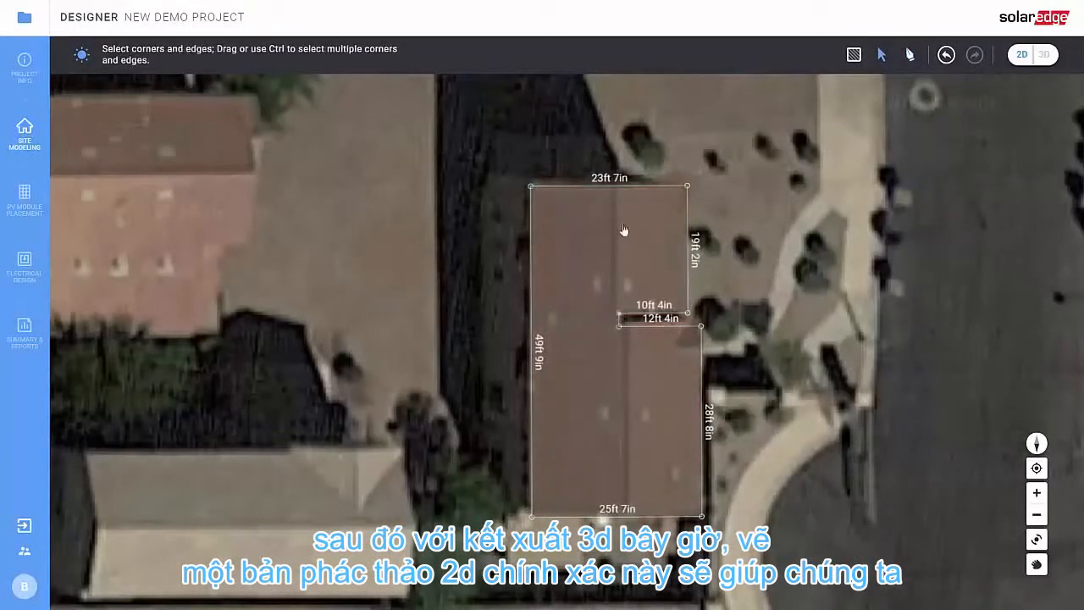
Step: Draw the two inner ridge edges across the roof, about 19 ft 2 in and 28 ft 8 in long
left_click(619, 314)
left_click(618, 185)
left_click(628, 326)
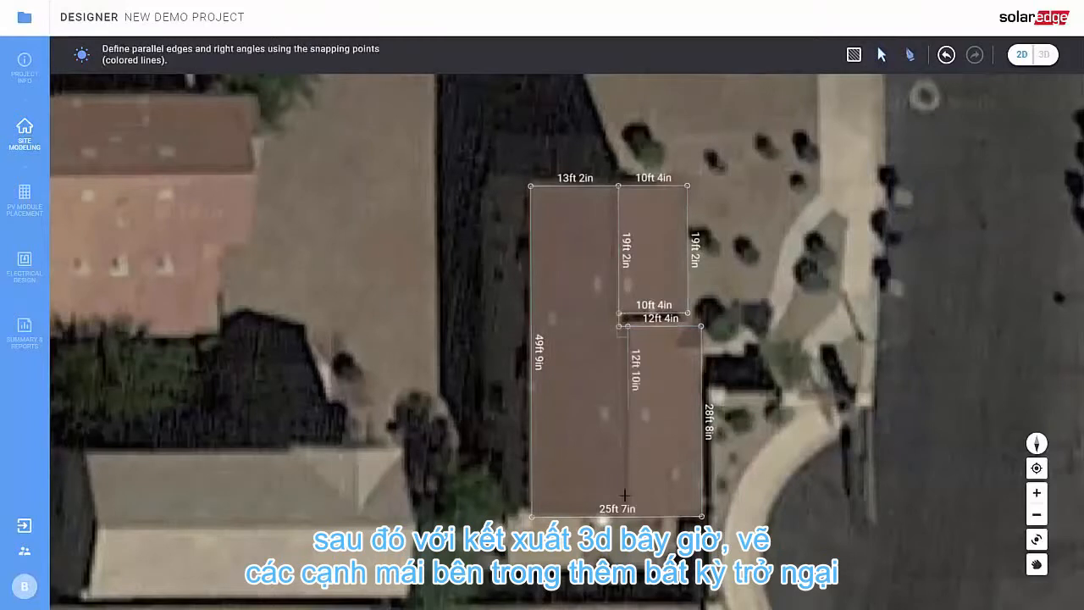
left_click(628, 516)
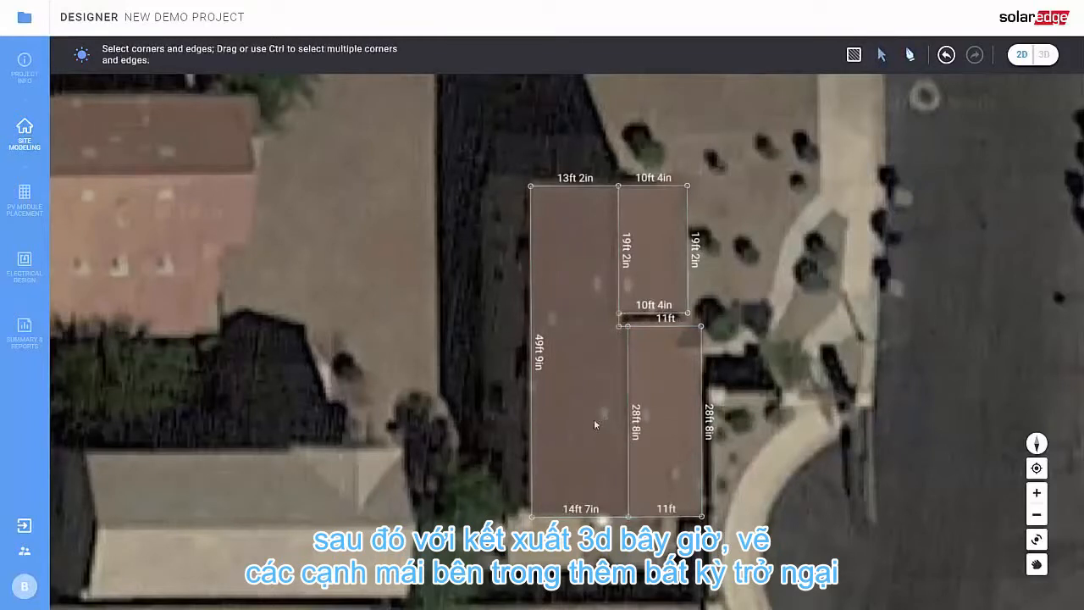
Step: Mark the small vents on the roof sections as rectangular obstacles
left_click(854, 56)
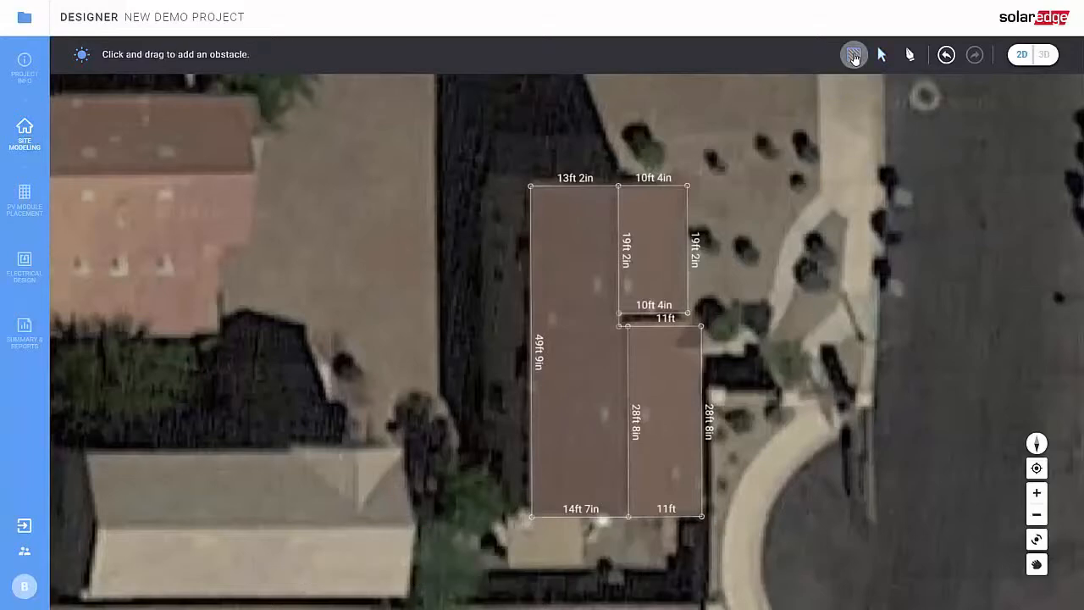
left_click_drag(598, 403, 609, 423)
left_click(855, 57)
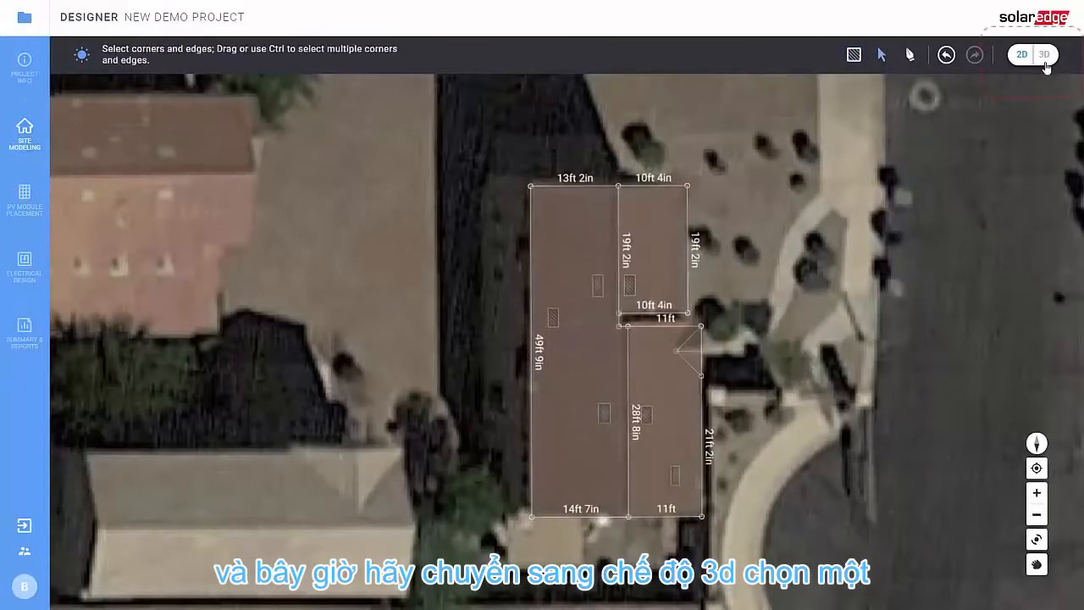
Step: Switch the model to 3D and raise the roof's ridge so the street-side section slopes about 19° (4/12)
left_click(1045, 63)
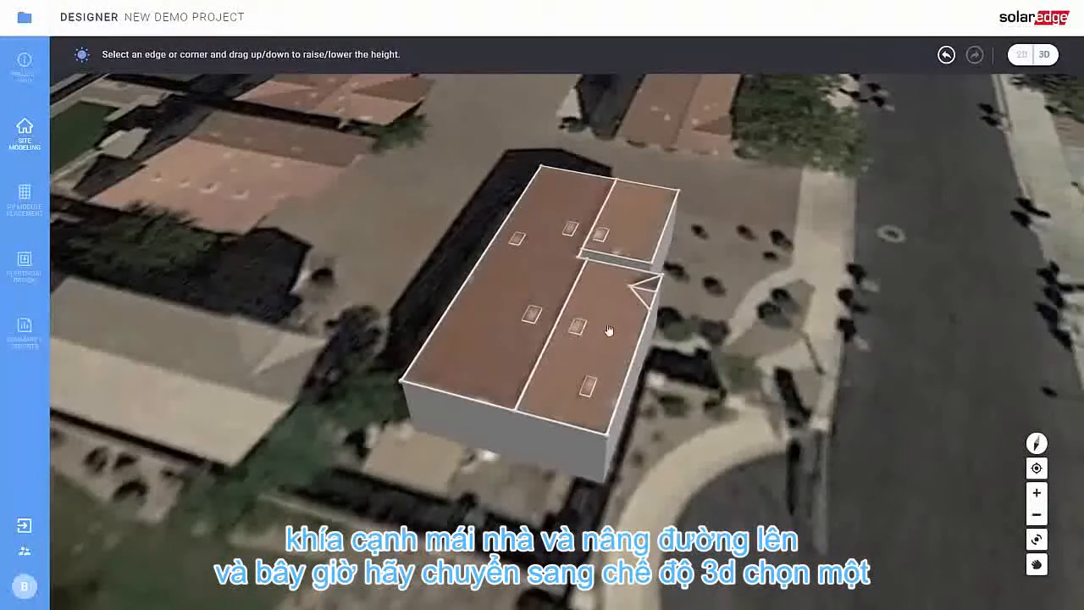
left_click_drag(550, 345, 556, 313)
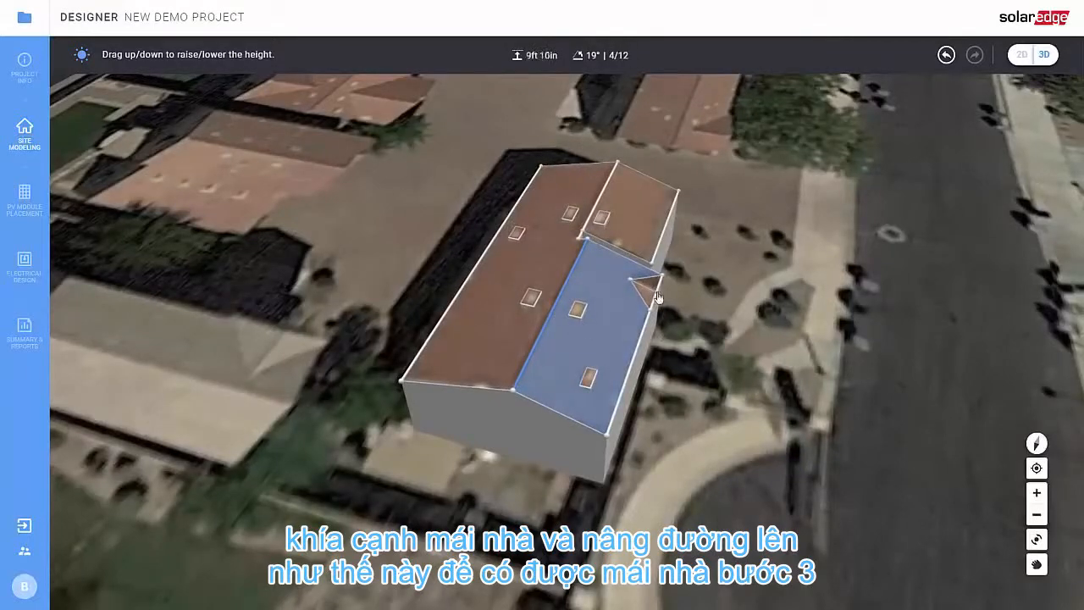
right_click_drag(665, 324, 732, 390)
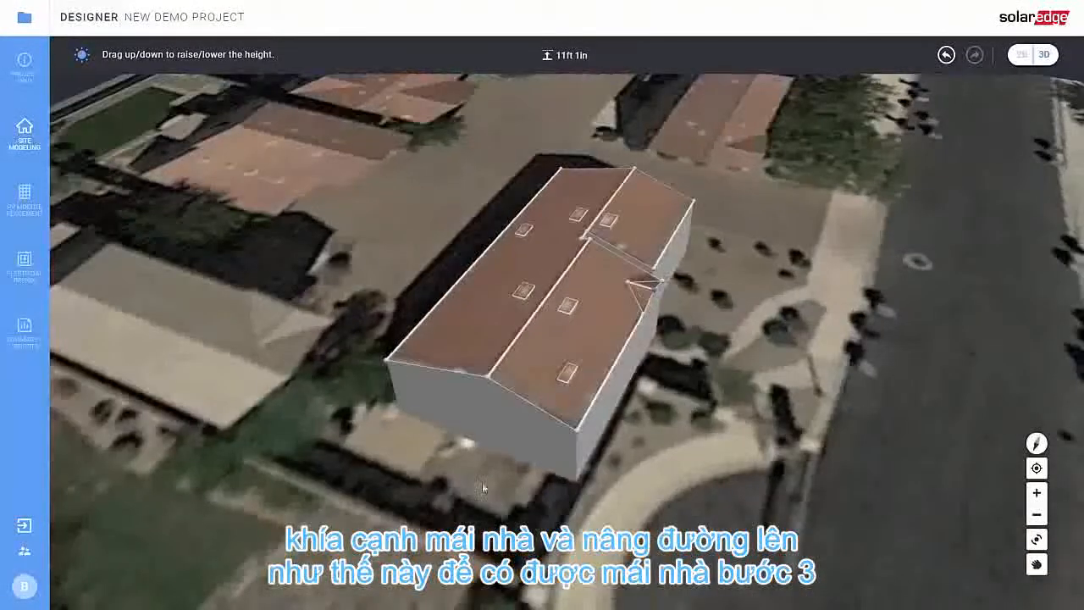
Step: Start PV module placement on the large undivided roof section and set the module manufacturer to LG Electronics Inc
left_click(26, 204)
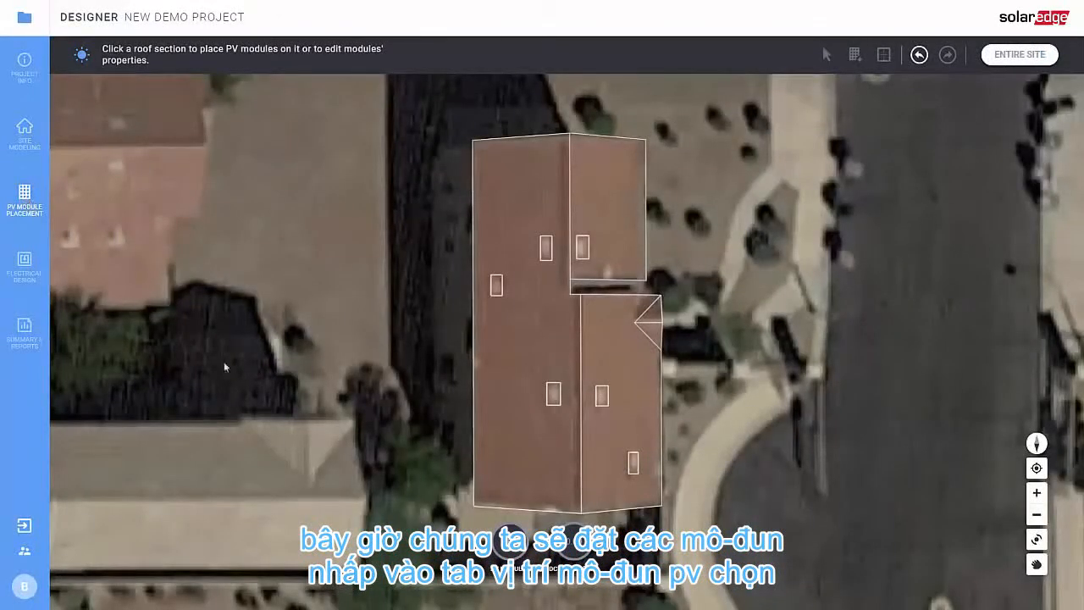
left_click(534, 458)
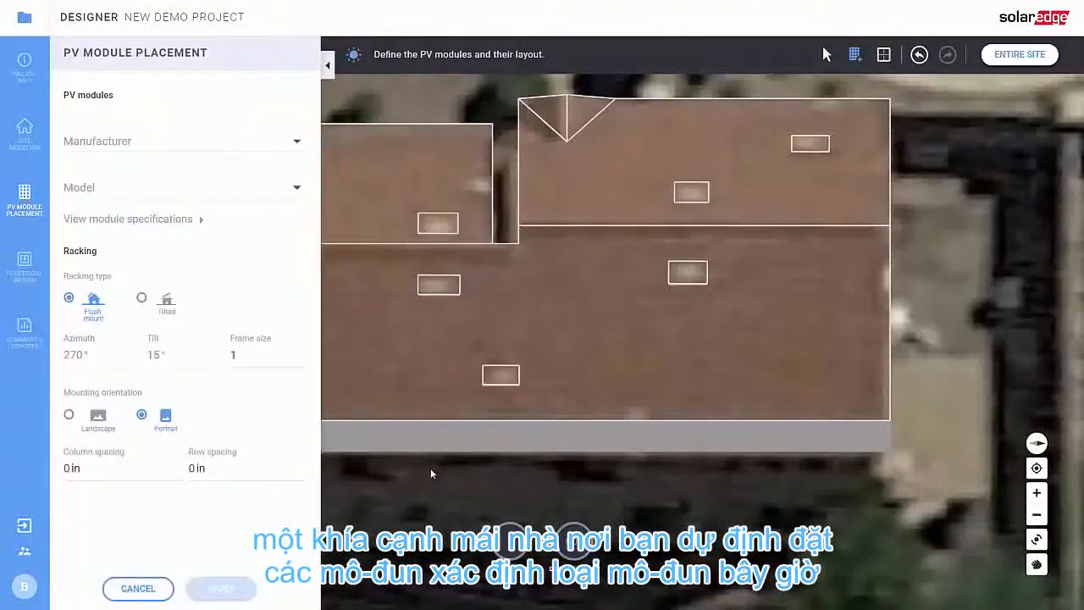
left_click(125, 141)
type("lg")
key("Down")
key("Down")
key("Down")
key("Down")
key("Return")
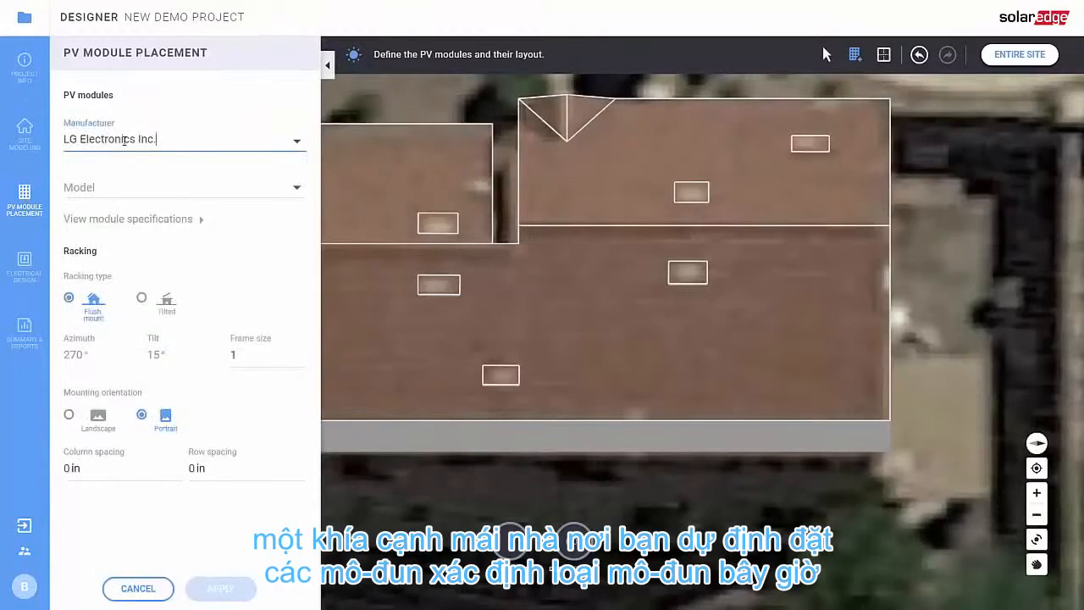
Step: Select model LG320N1C-G4 (Neon 2), set column and row spacing to 1 in, and apply the flush-mount portrait layout
key("Tab")
type("320")
left_click(130, 244)
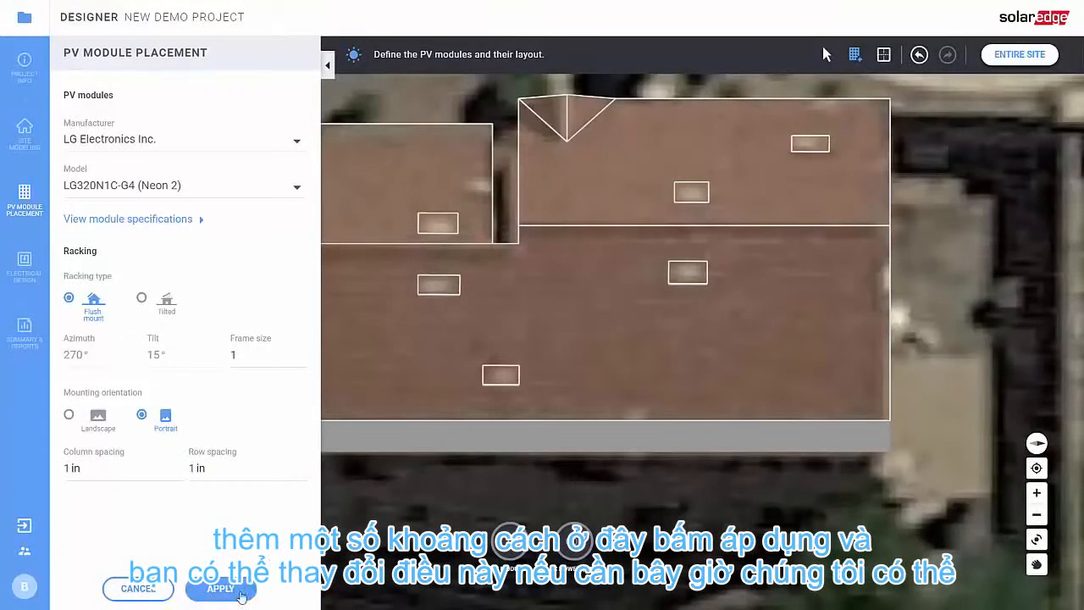
left_click(220, 587)
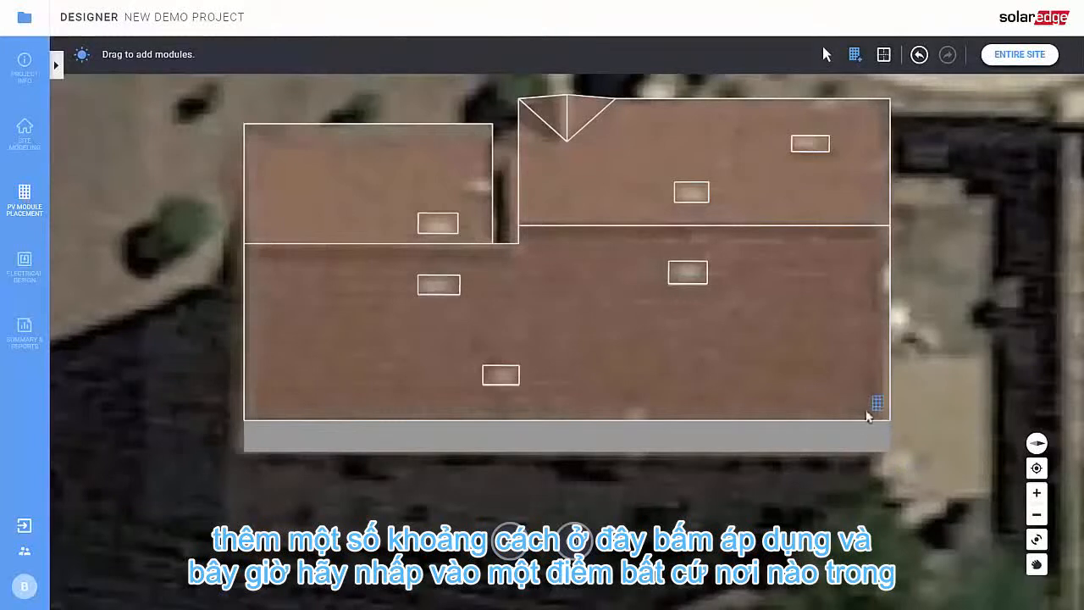
Step: Place a two-row array, five modules wide, in the eave corner of the selected roof section, clear of the obstacle
left_click_drag(874, 411, 651, 189)
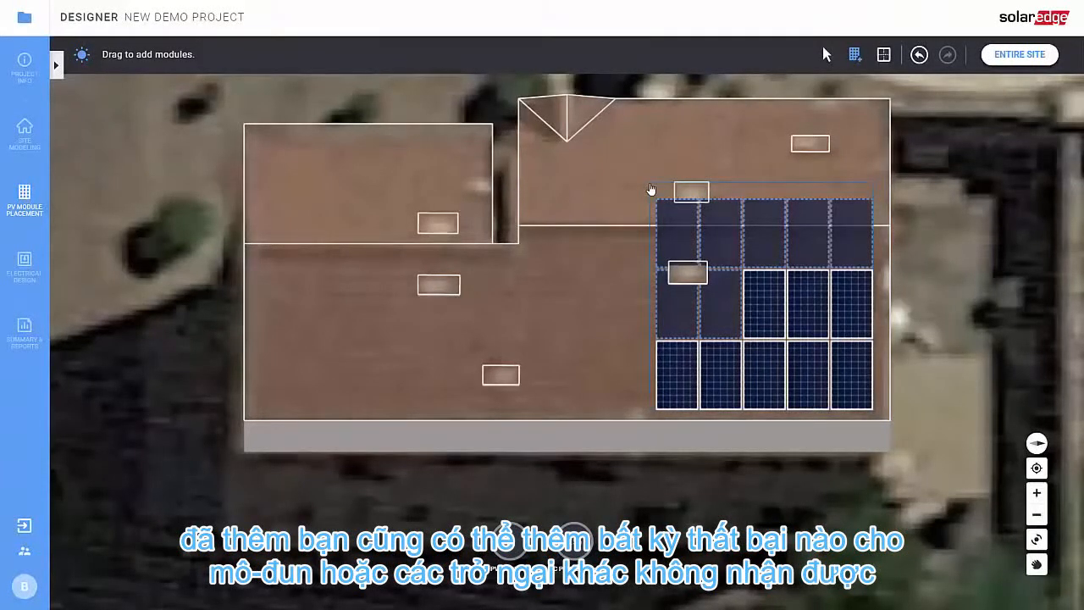
left_click_drag(652, 189, 649, 188)
Step: Offset a 3 ft access pathway from the roof section's end edge beside the array and move the array against it
scroll(925, 335, "up", 3)
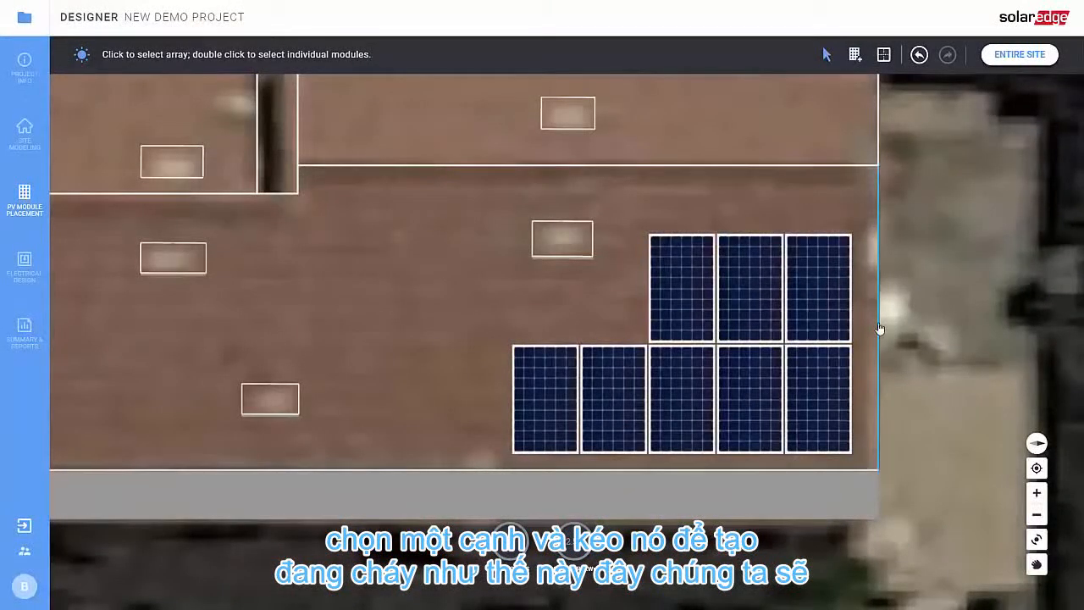
left_click_drag(878, 329, 818, 326)
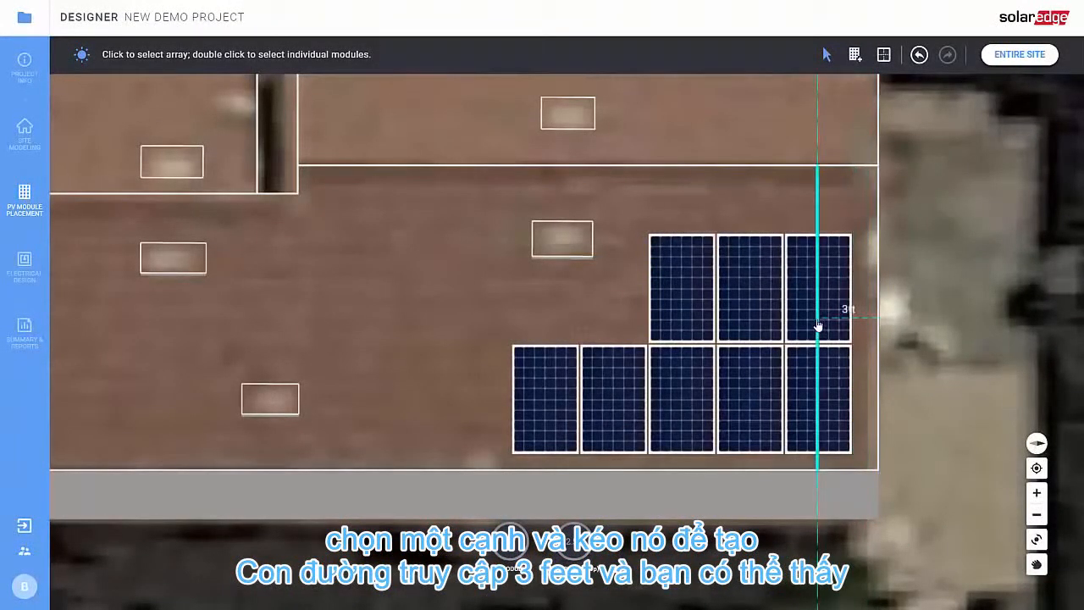
left_click(732, 363)
left_click_drag(733, 362, 626, 382)
Step: Extend the array along the roof section to the opposite end and offset a 3 ft access pathway from that end edge
scroll(404, 379, "down", 1)
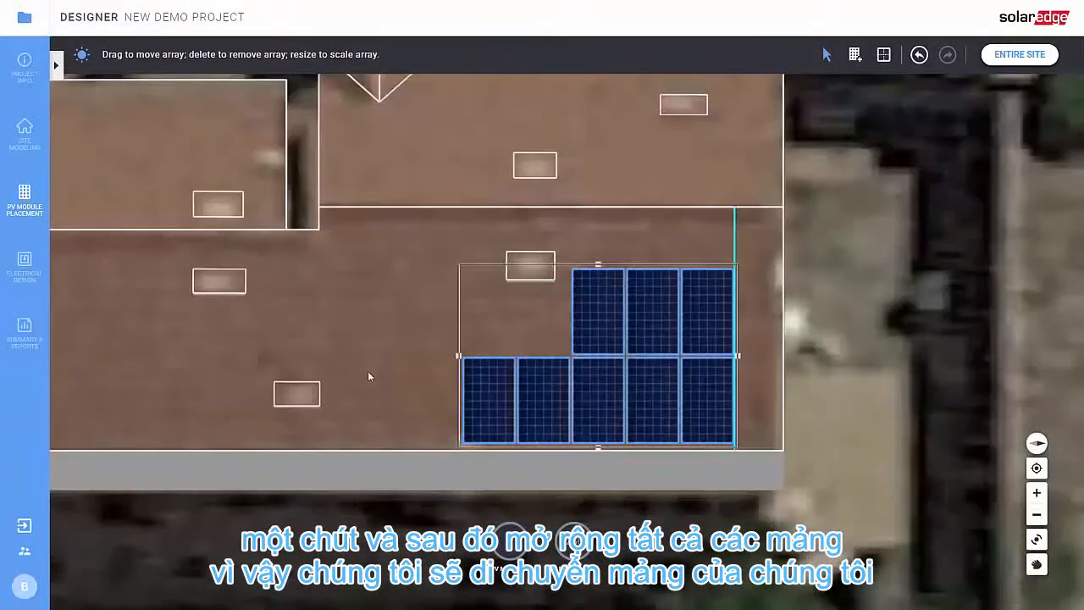
left_click_drag(367, 371, 489, 374)
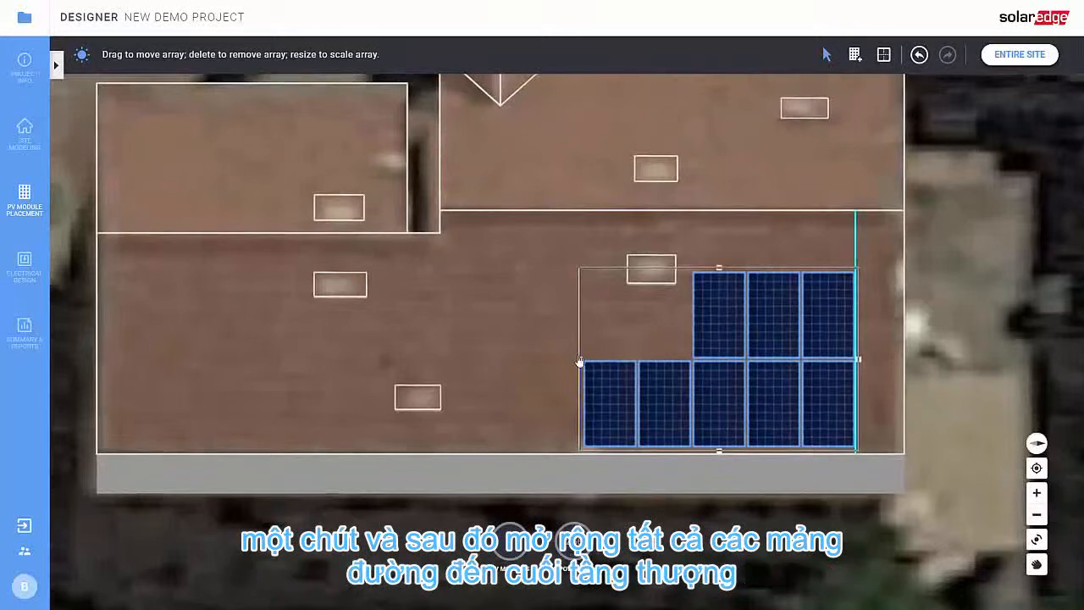
left_click_drag(512, 369, 175, 346)
scroll(113, 358, "up", 2)
left_click(113, 350)
scroll(811, 435, "down", 3)
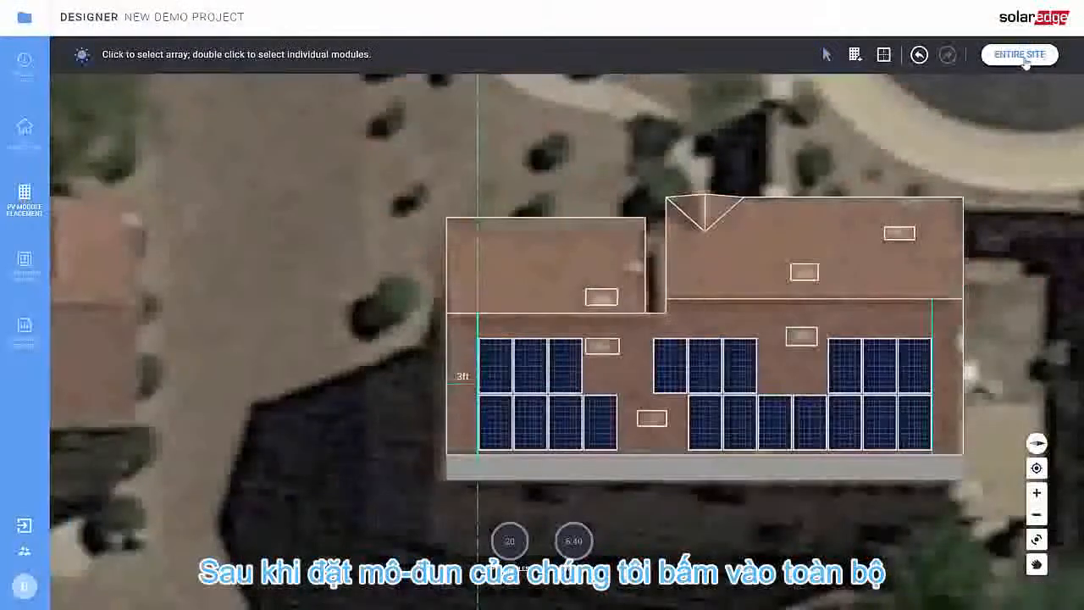
Step: Return to the entire site and fill the roof section with the dormer with two rows of modules, clear of the obstacles
left_click(1019, 54)
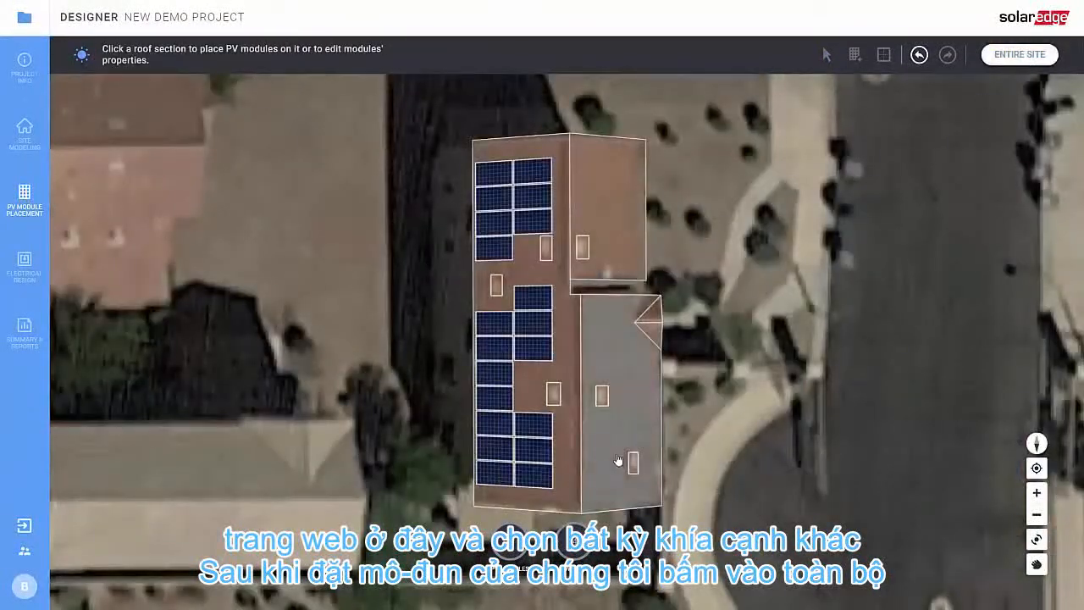
left_click(616, 460)
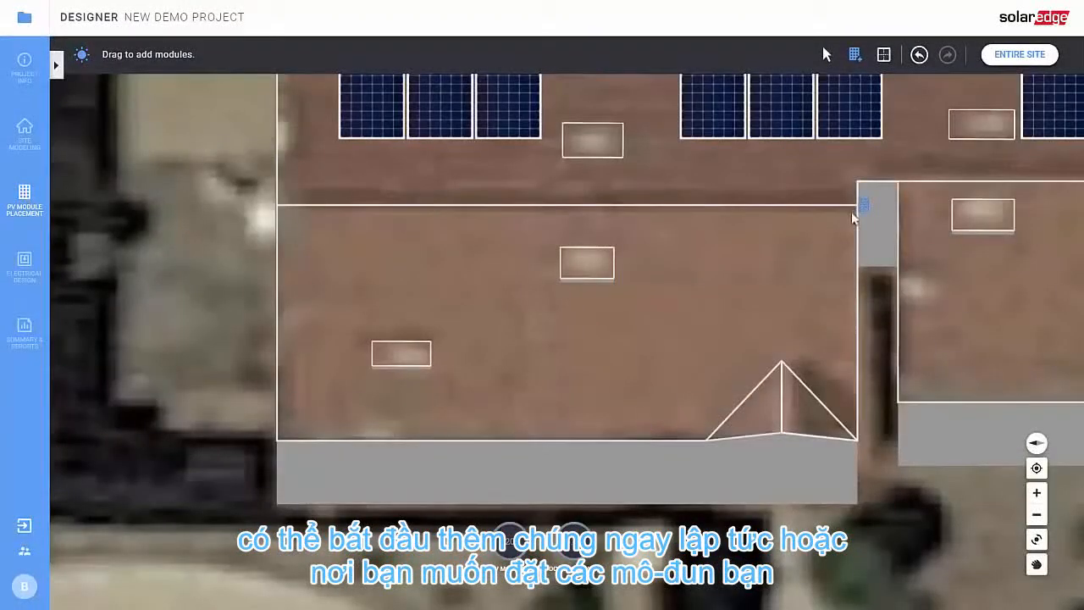
left_click_drag(853, 218, 286, 490)
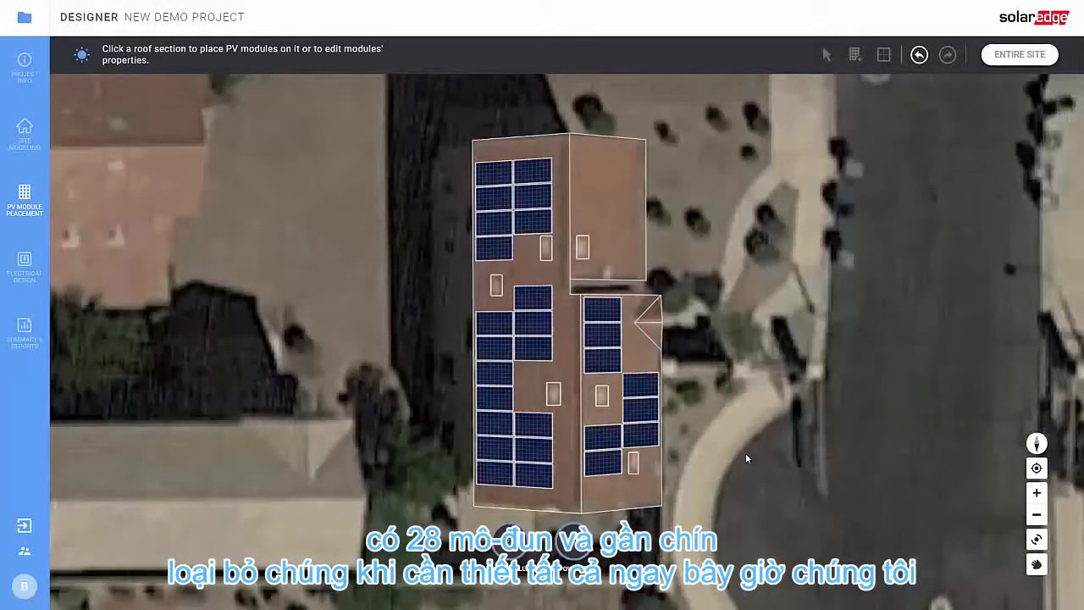
right_click_drag(747, 454, 761, 458)
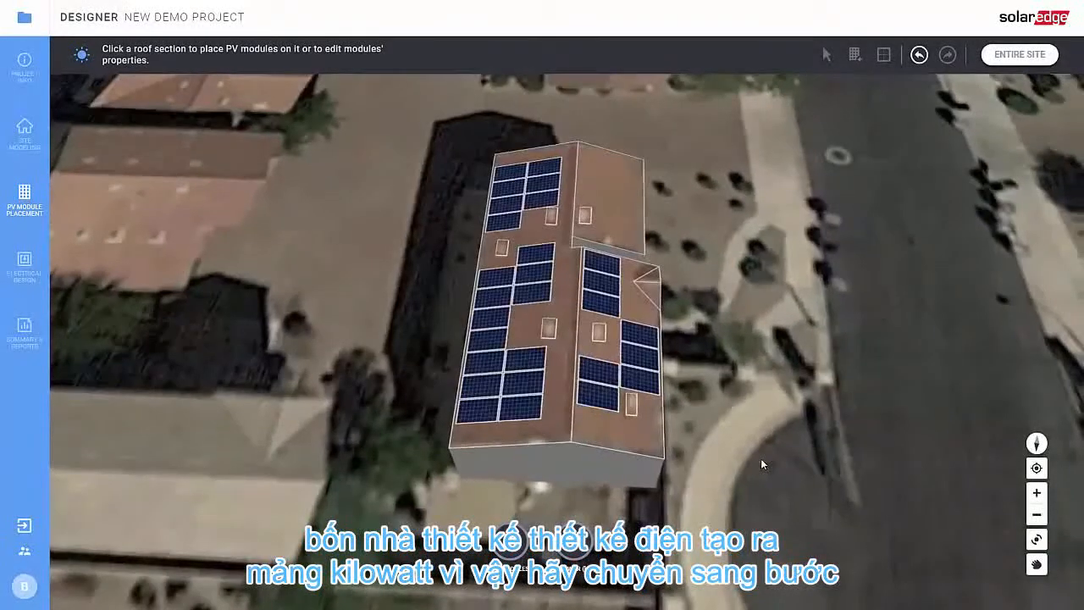
Step: Set the target system oversizing to 150% and generate the electrical design with one SE6000H-US inverter and P320 (1:1) power optimizers
left_click(24, 265)
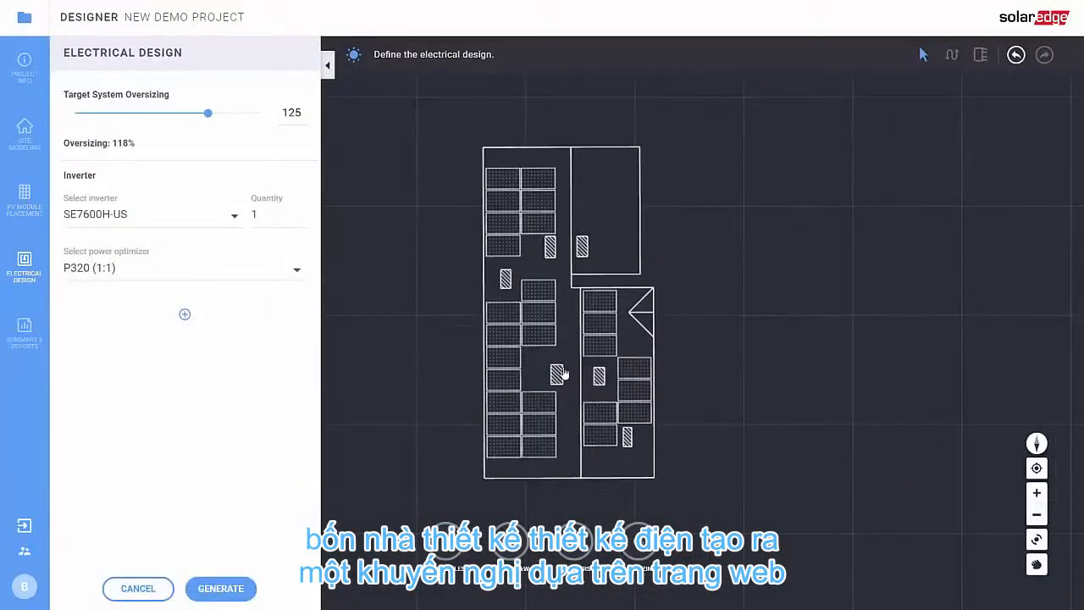
scroll(562, 373, "up", 2)
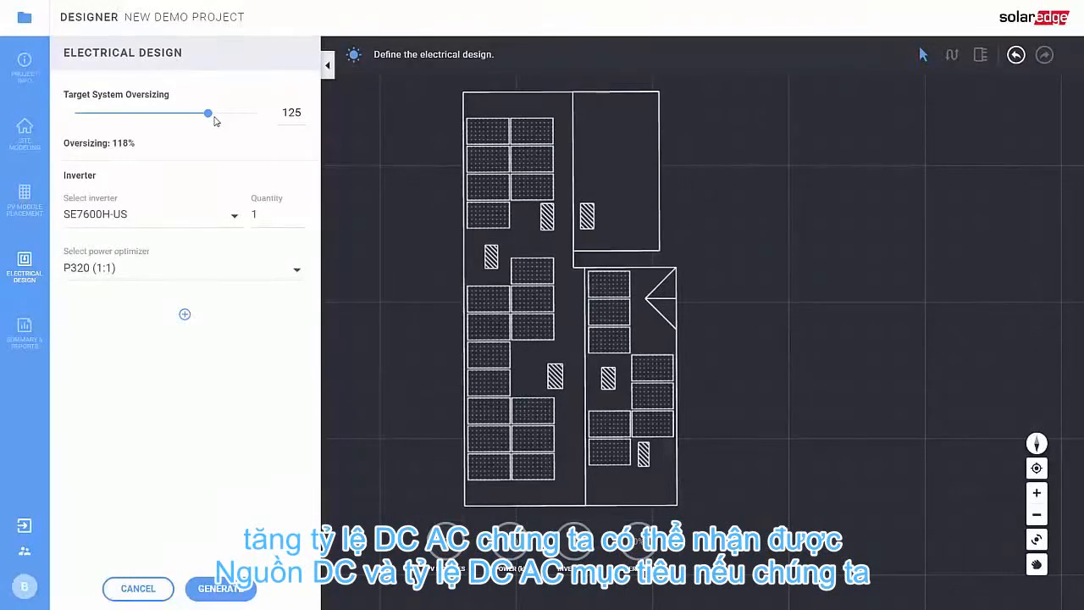
left_click_drag(214, 121, 249, 117)
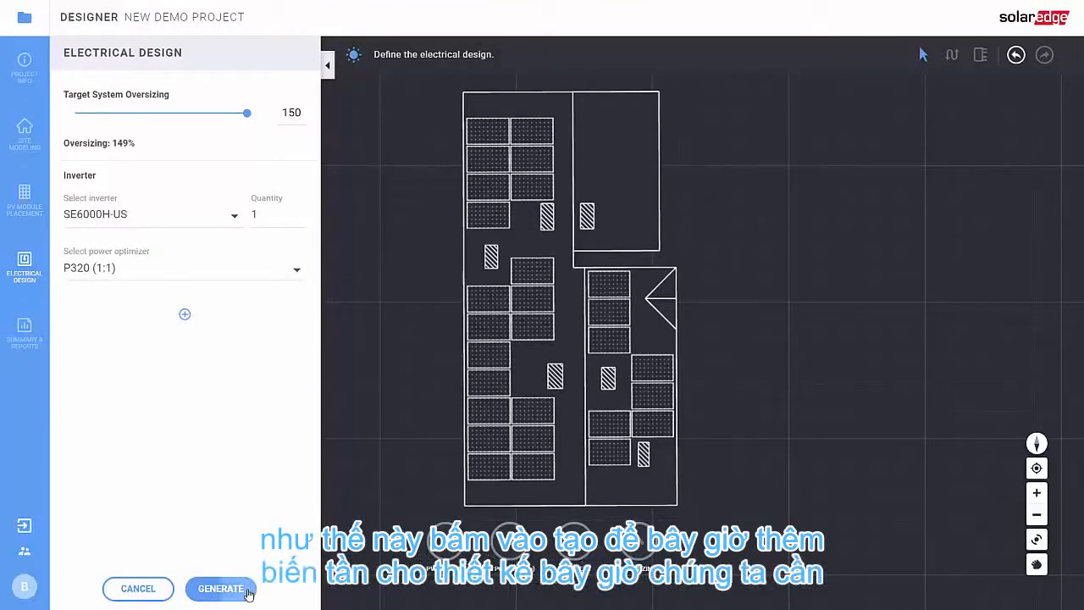
left_click(220, 588)
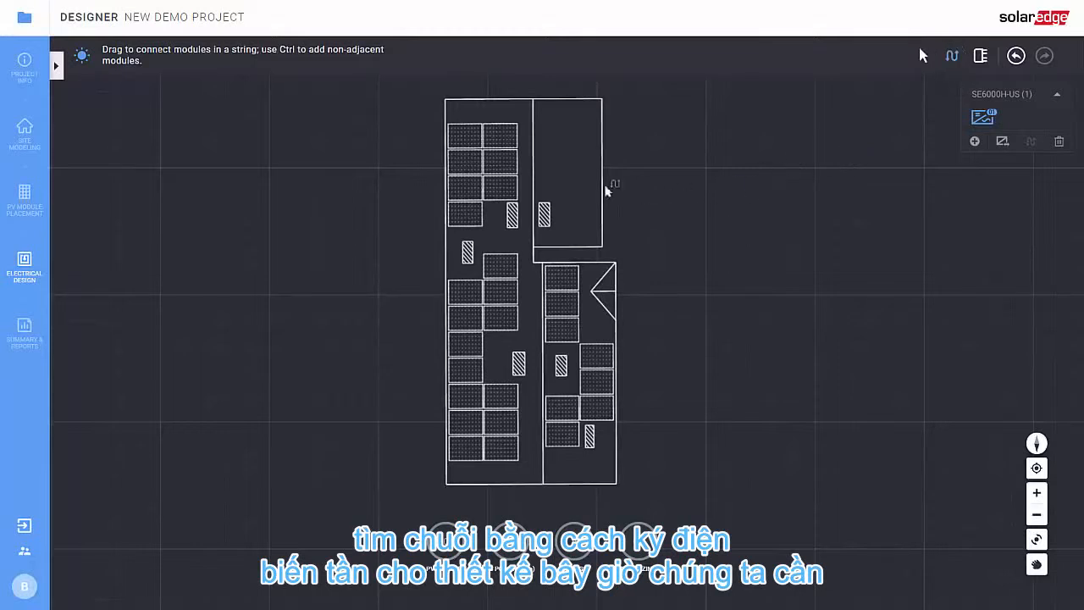
Step: Connect the modules into two strings of 14, one on the larger array's upper 14 modules and one joining its last six with the other roof section
mouse_move(464, 138)
left_mouse_down()
mouse_move(456, 271)
mouse_move(466, 373)
mouse_move(512, 346)
mouse_move(502, 135)
left_mouse_up()
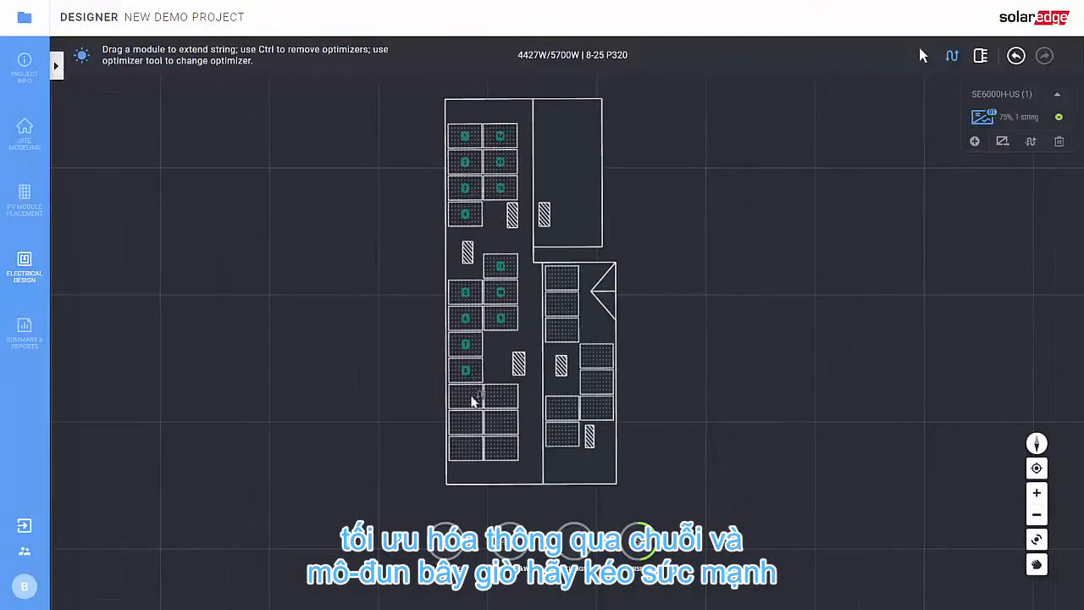
left_click(464, 449)
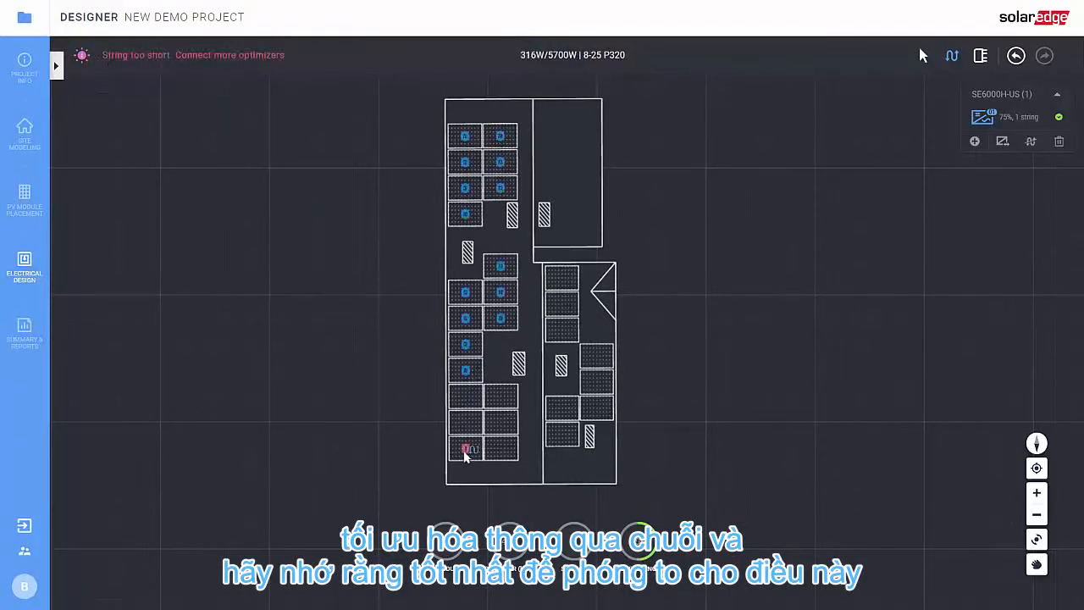
mouse_move(465, 453)
left_mouse_down()
mouse_move(475, 399)
mouse_move(502, 395)
mouse_move(502, 455)
mouse_move(564, 435)
mouse_move(568, 283)
mouse_move(582, 281)
mouse_move(601, 338)
mouse_move(593, 407)
mouse_move(610, 432)
left_mouse_up()
key("Escape")
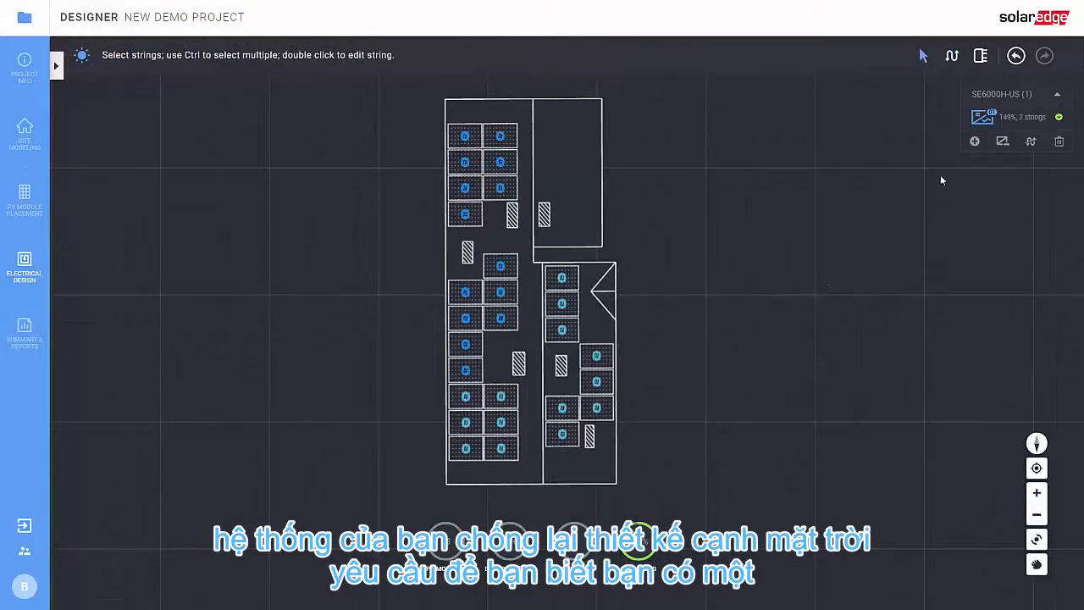
mouse_move(993, 117)
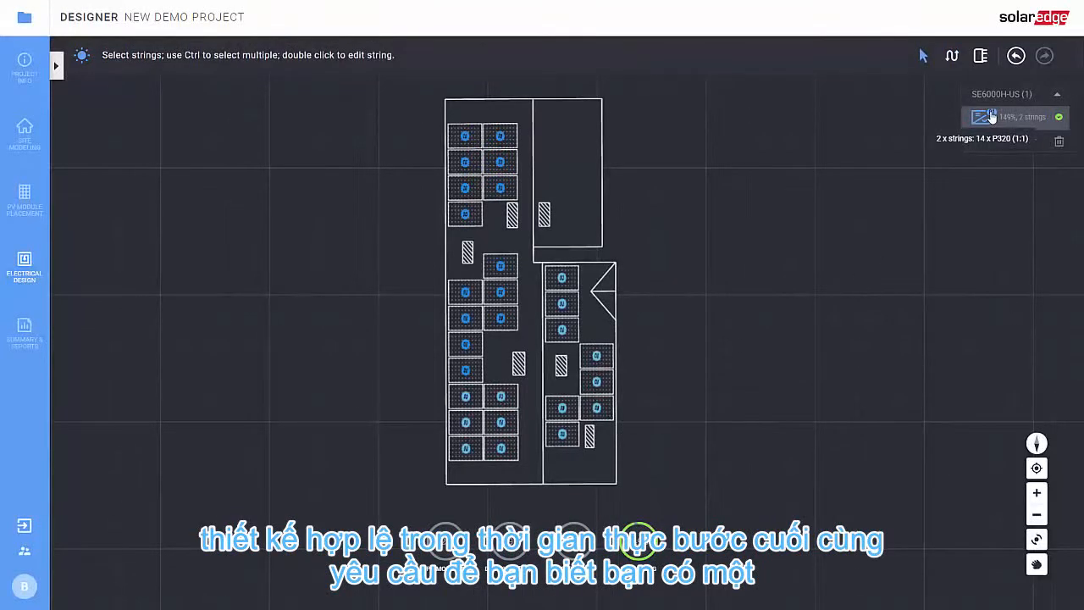
Step: Open the project summary and examine the system data, estimated monthly energy, project design and PV module list
left_click(24, 352)
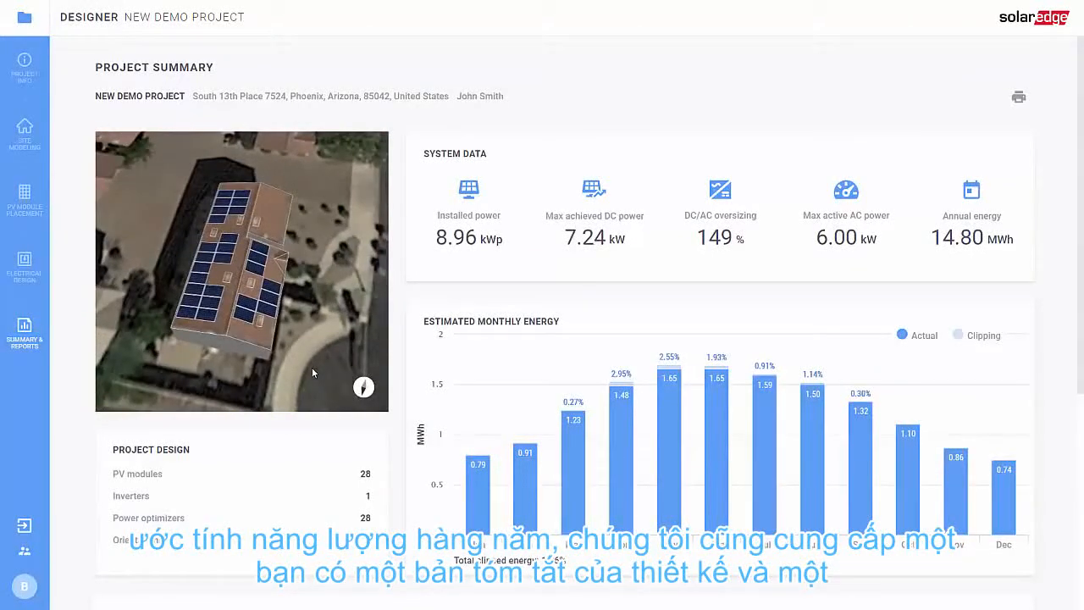
mouse_move(531, 462)
scroll(537, 470, "down", 1)
scroll(542, 468, "down", 2)
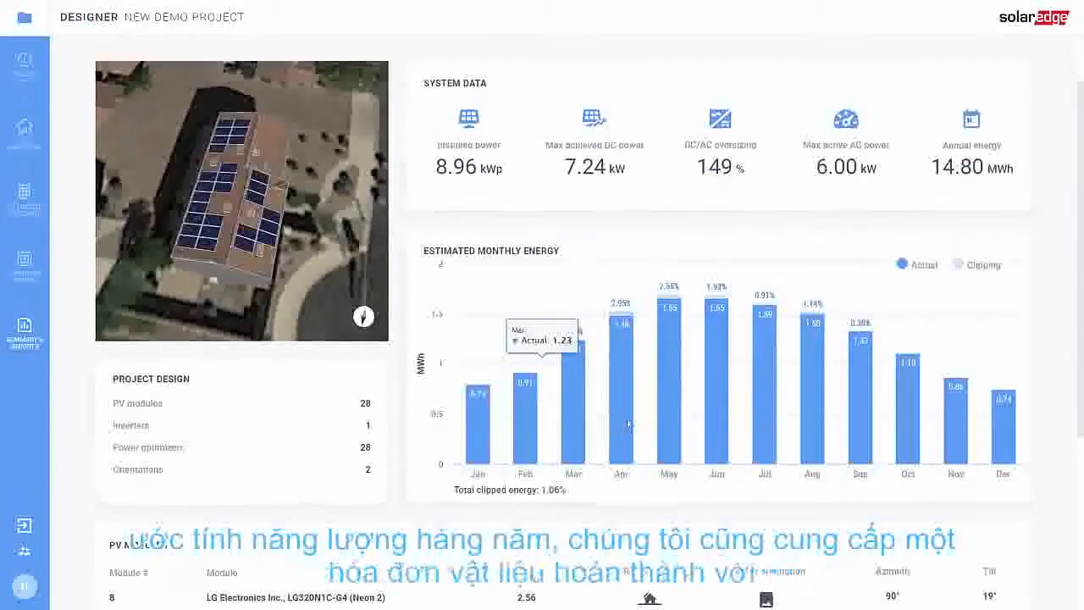
scroll(929, 465, "down", 5)
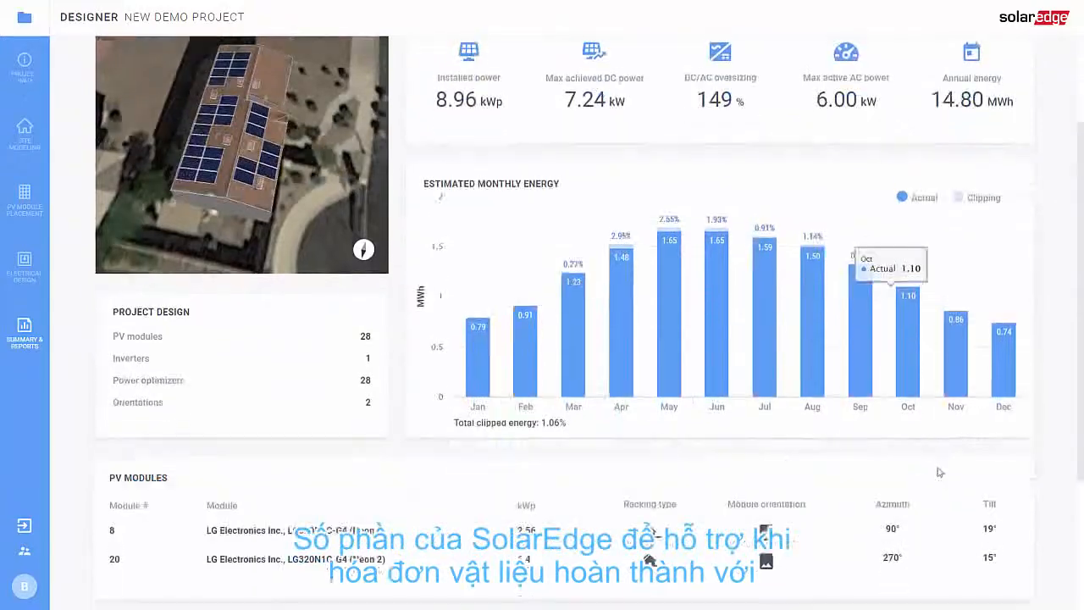